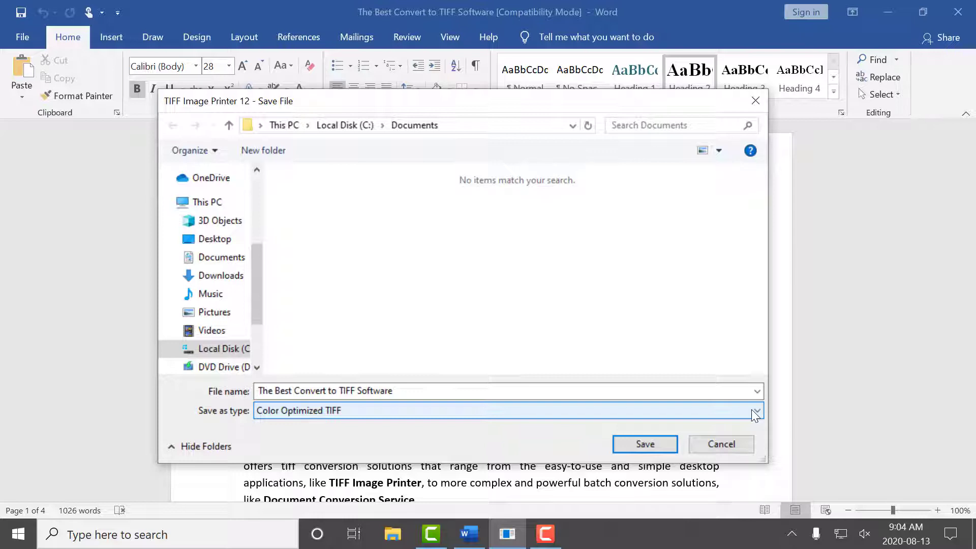
Save the print job to the Documents folder as a Monochrome TIFF named The Best Convert to TIFF Software
left_click(756, 411)
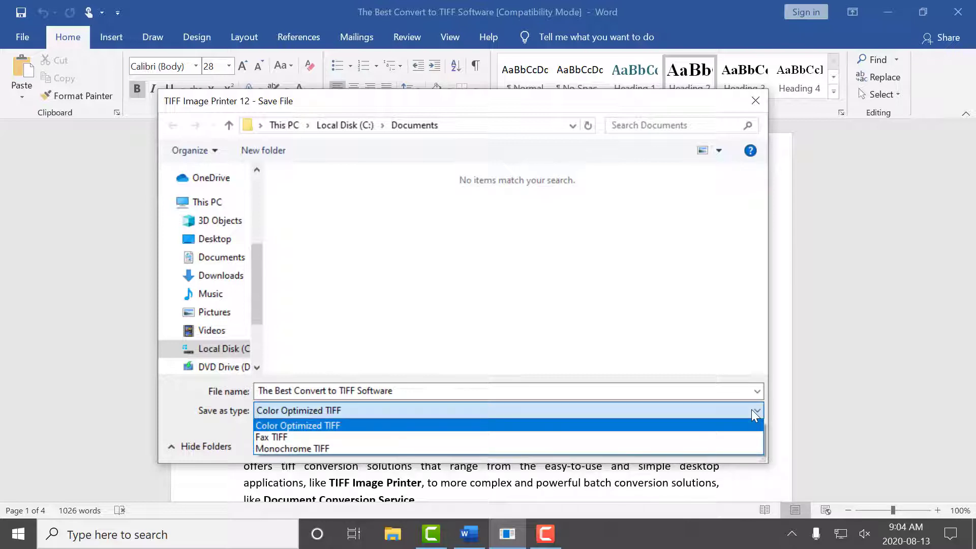
left_click(743, 448)
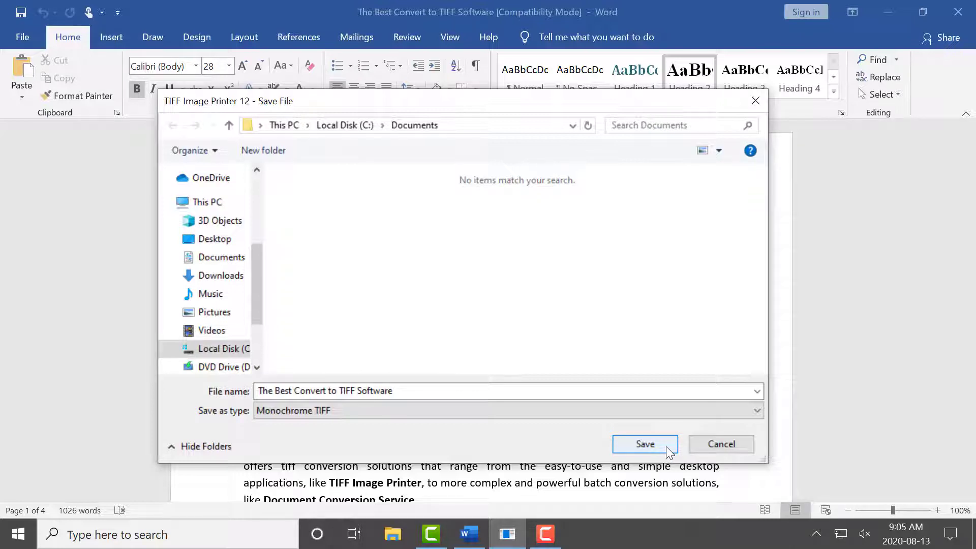
left_click(666, 447)
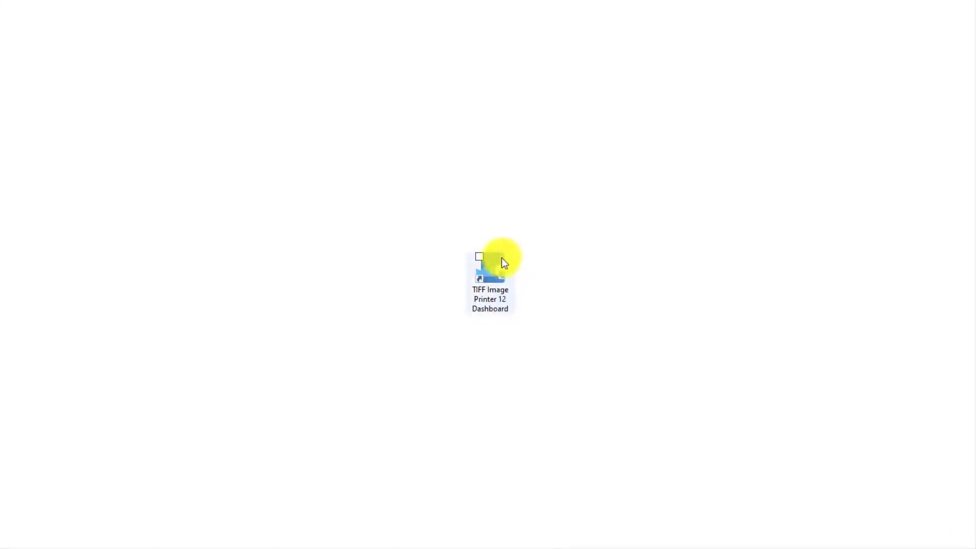
In the TIFF Image Printer 12 Dashboard, assign the Monochrome TIFF profile to the TIFF Image Printer 12 printer and save the change
left_click(501, 259)
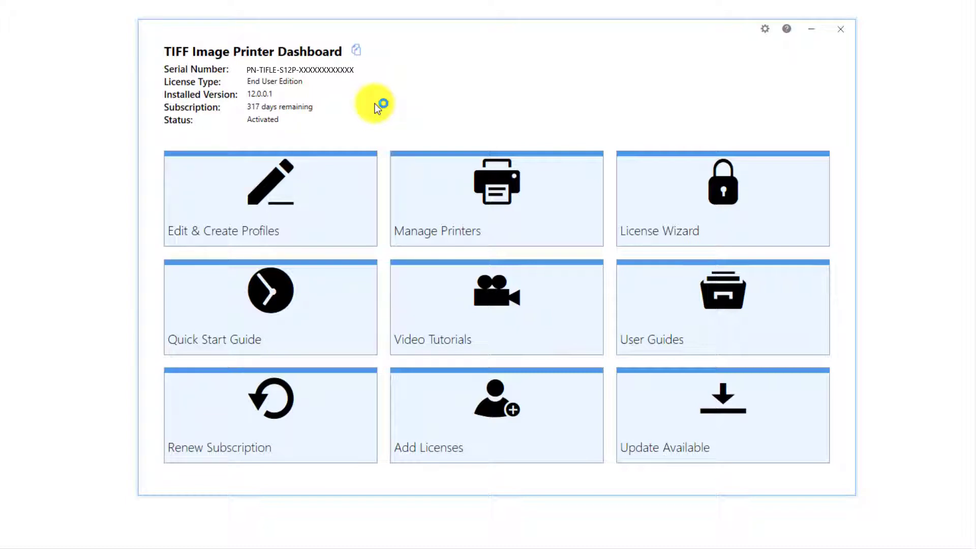
left_click(547, 204)
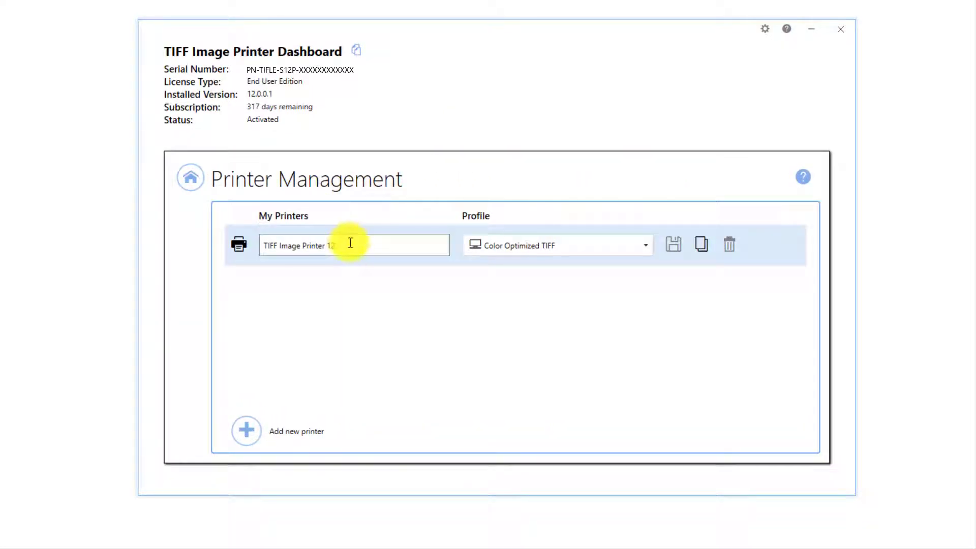
left_click(641, 246)
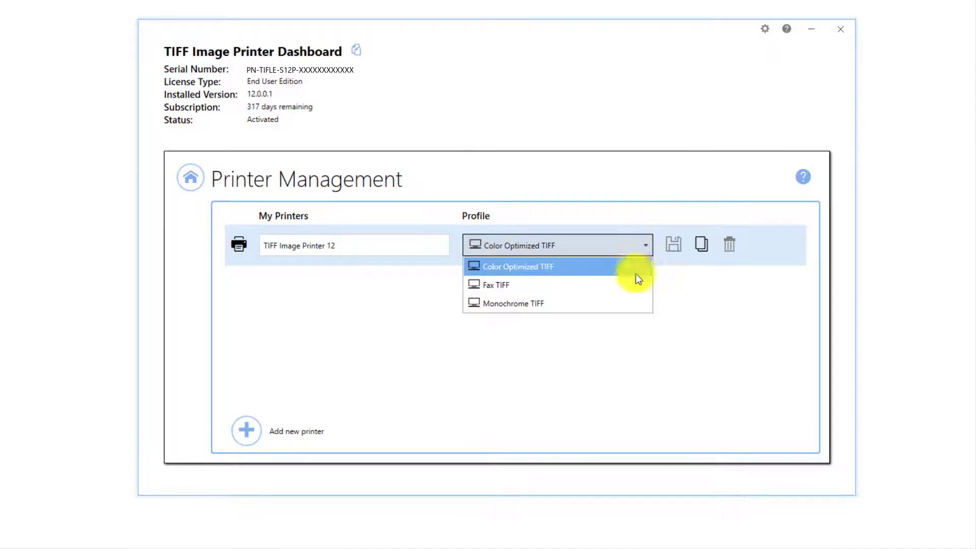
left_click(633, 304)
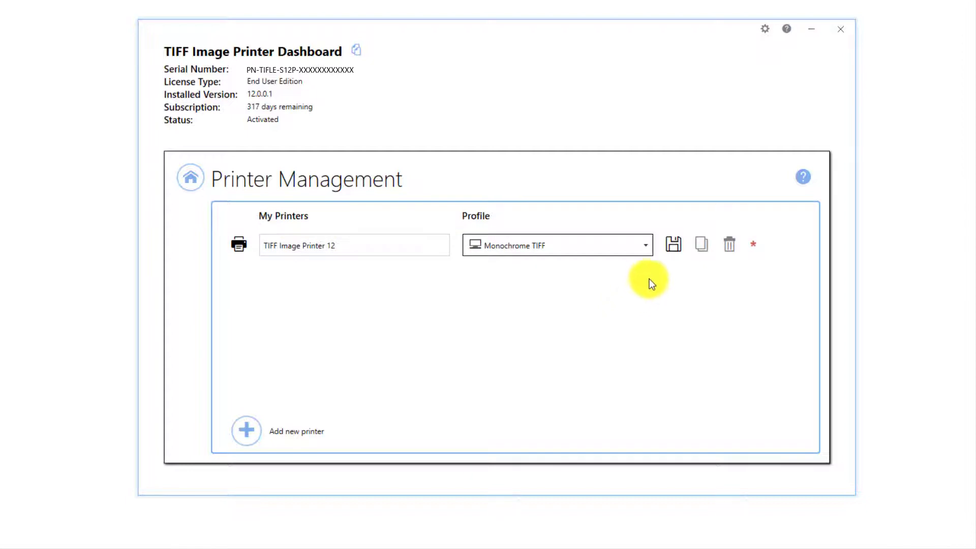
left_click(673, 247)
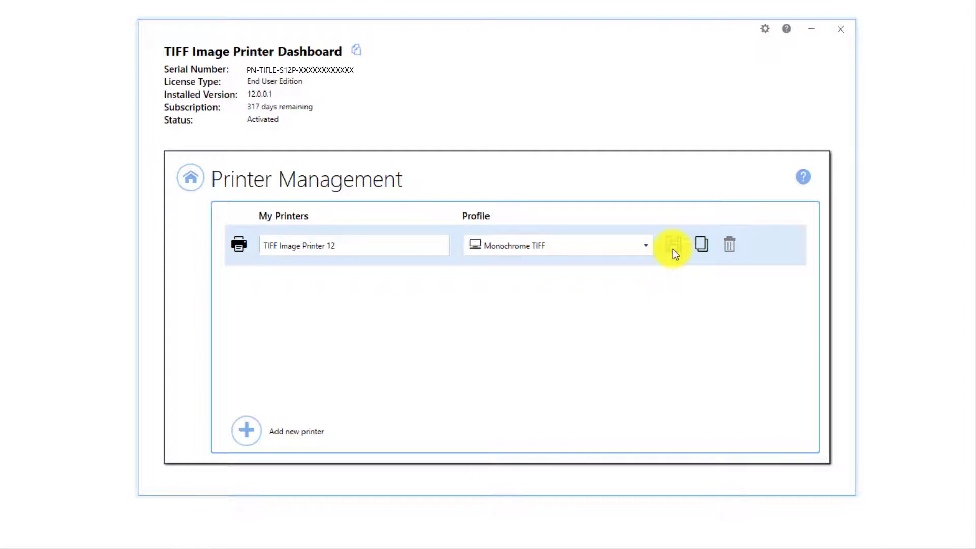
left_click(398, 252)
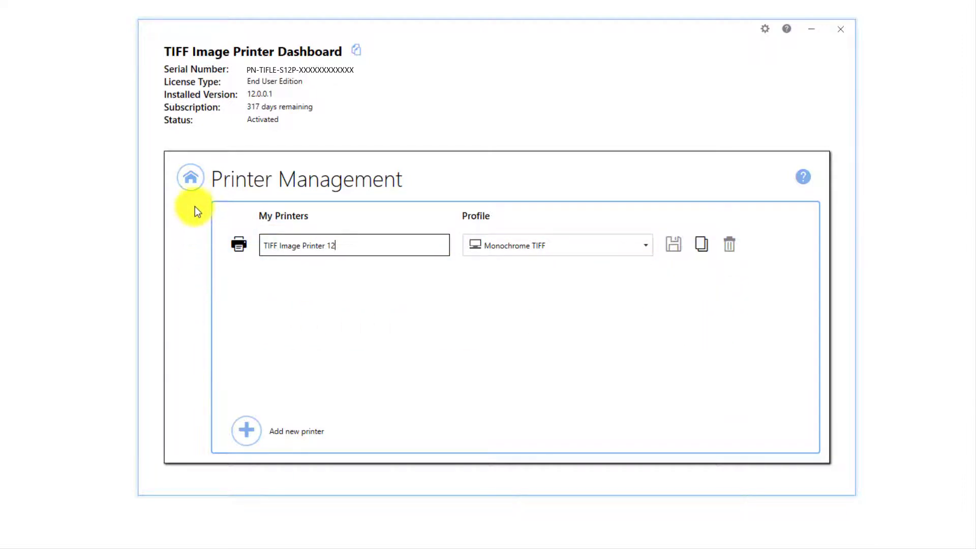
Create a copy of the Monochrome TIFF profile and review its color reduction and black-and-white dithering options, keeping Black and white and Burkes
left_click(192, 187)
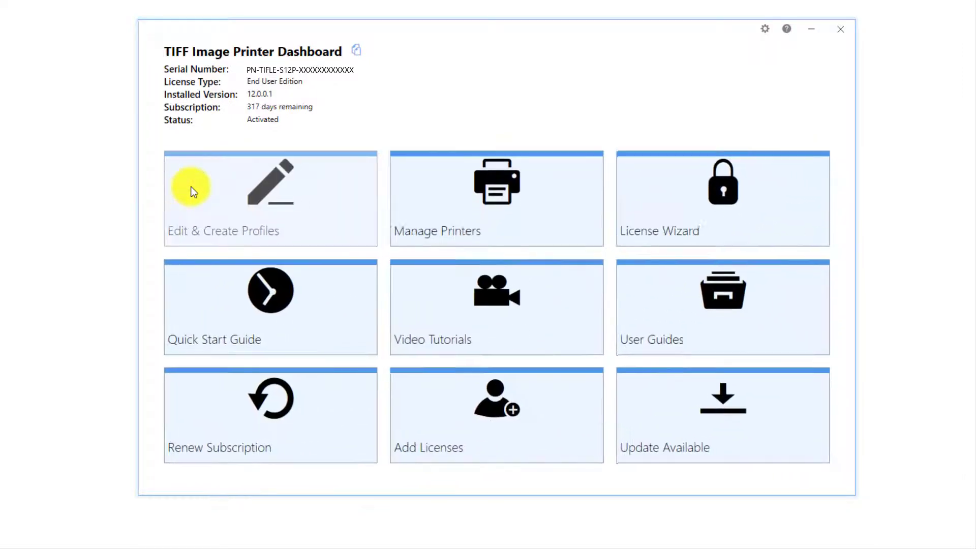
left_click(326, 192)
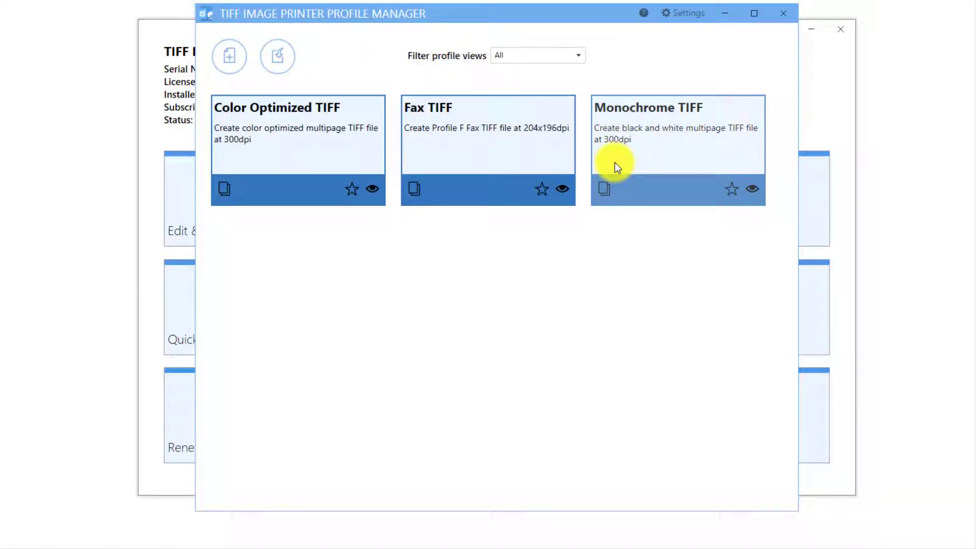
left_click(604, 189)
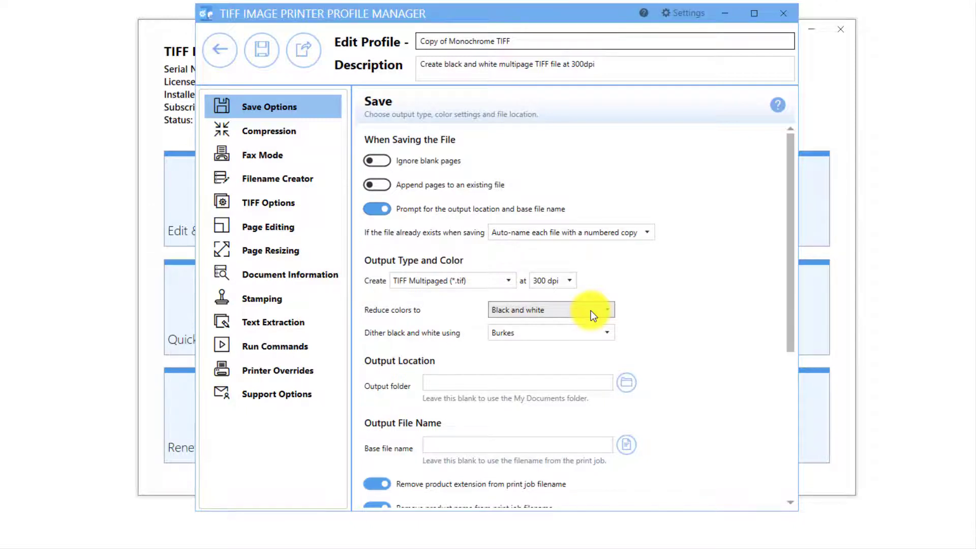
left_click(608, 312)
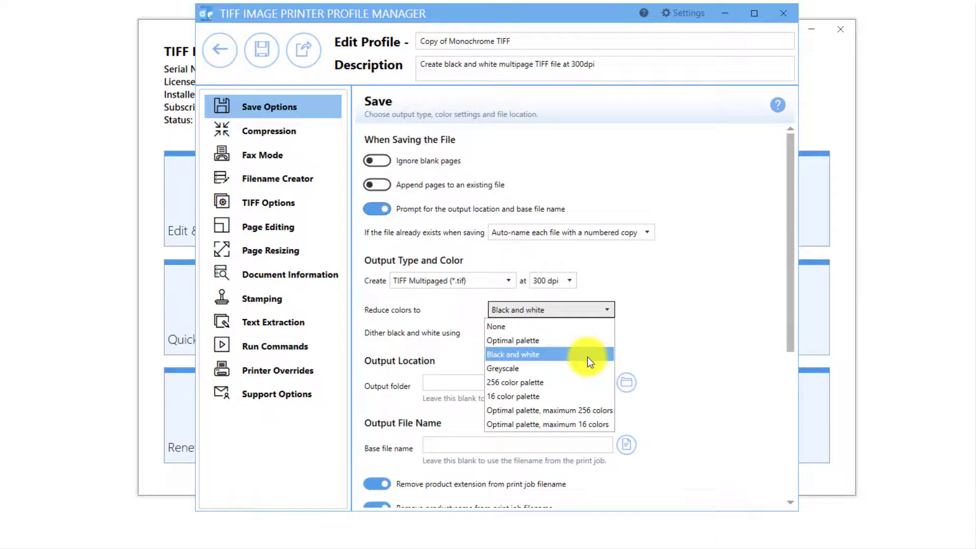
left_click(587, 357)
left_click(609, 337)
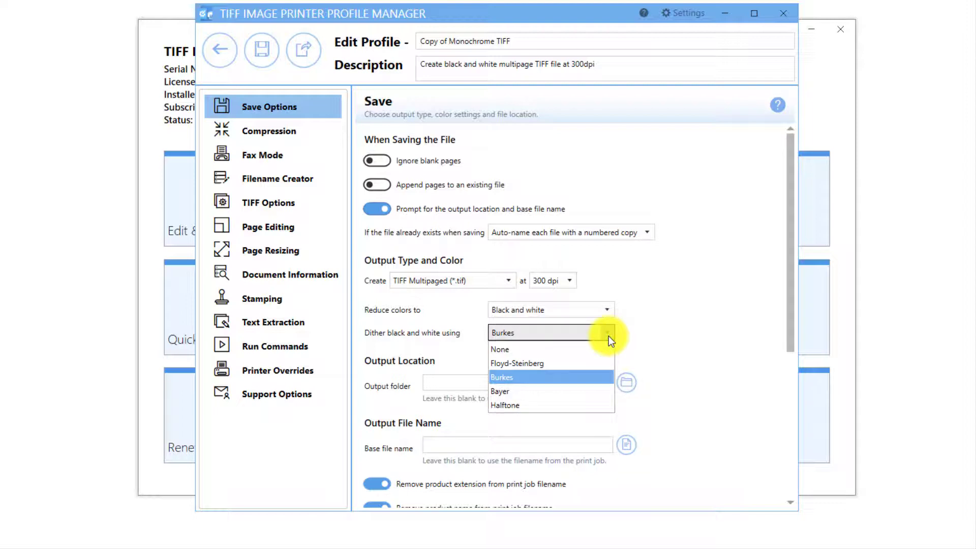
left_click(608, 336)
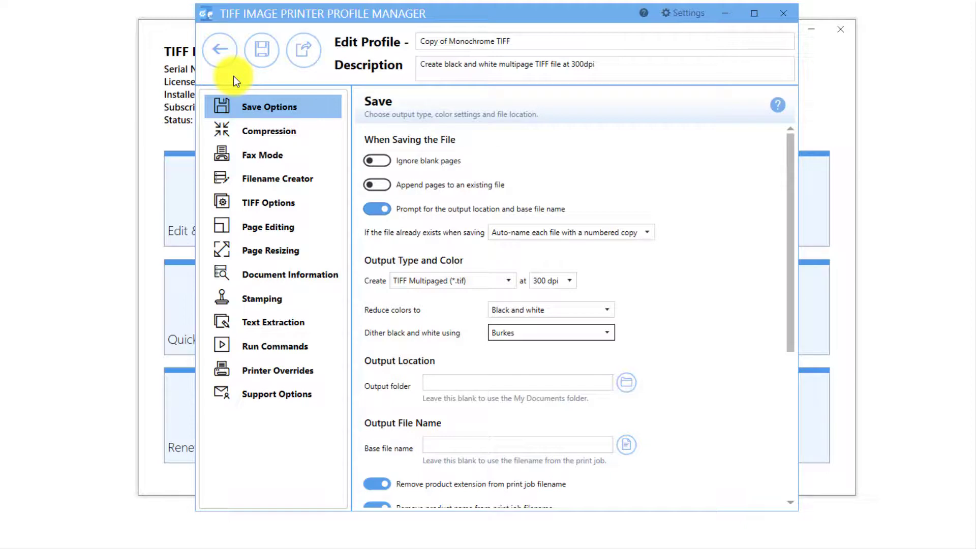
Discard the unsaved changes to the copied profile and close the Profile Manager and the Dashboard
left_click(226, 59)
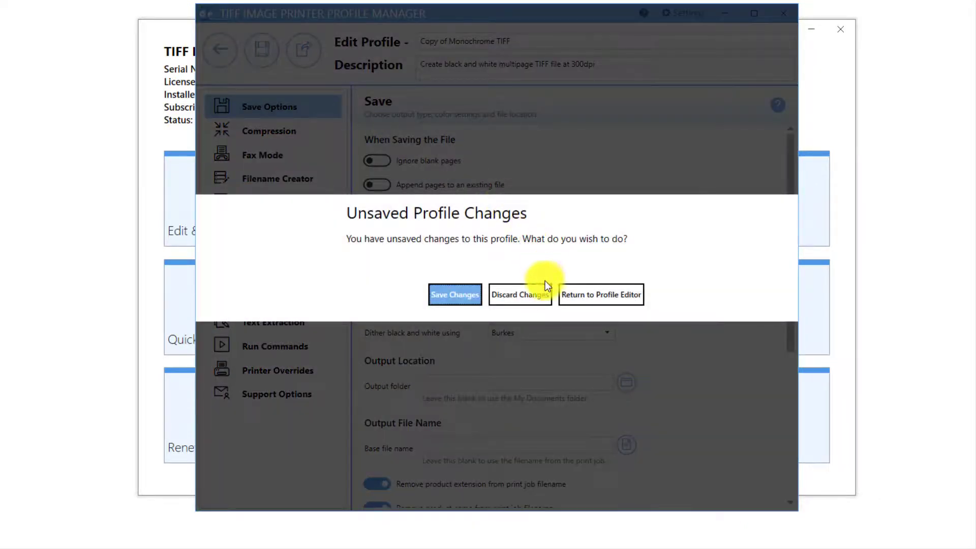
left_click(546, 299)
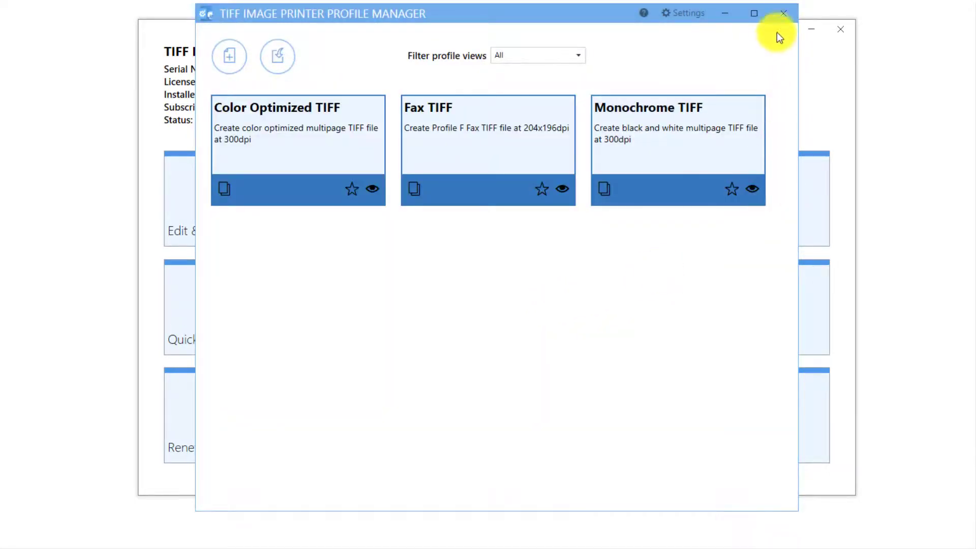
left_click(784, 17)
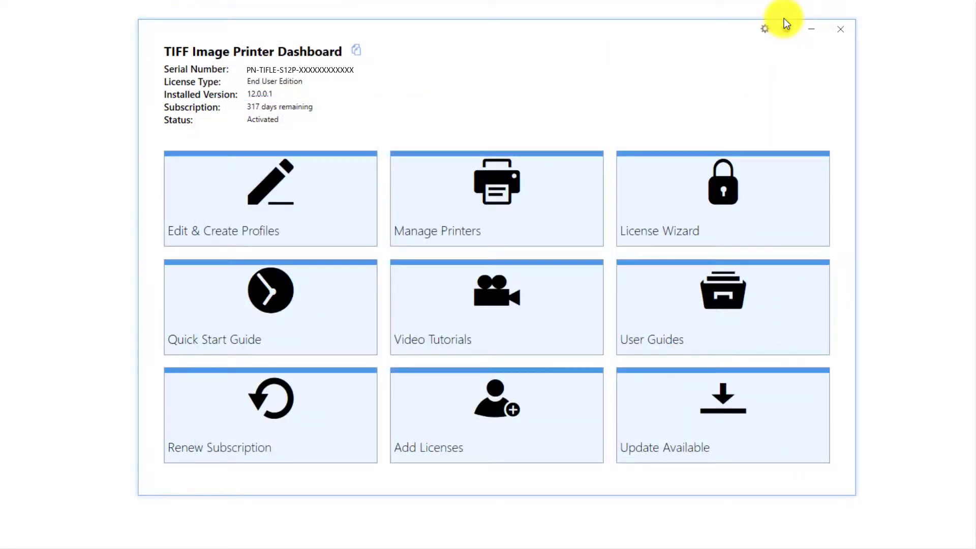
left_click(833, 32)
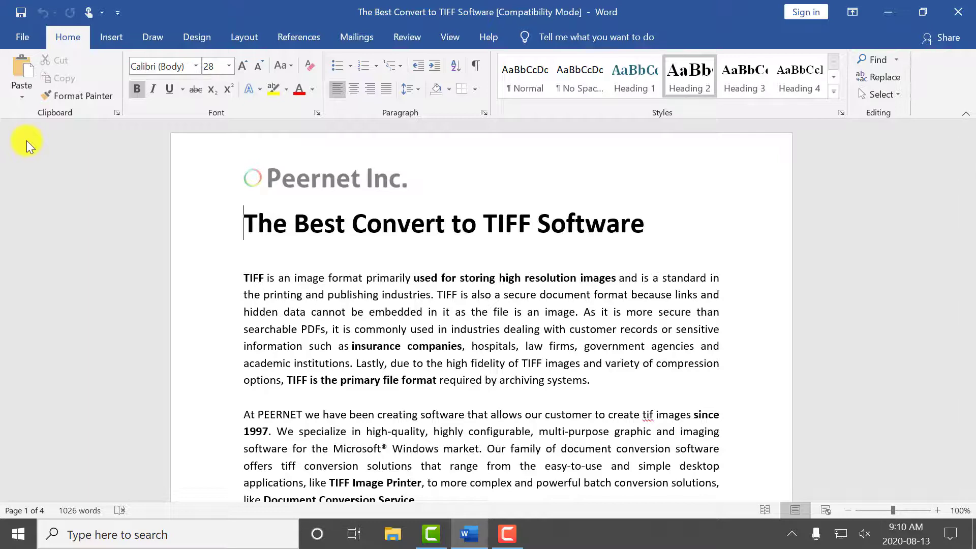
In Word, print the document to TIFF Image Printer 12 and save it in C:\Documents as a Monochrome TIFF
left_click(19, 32)
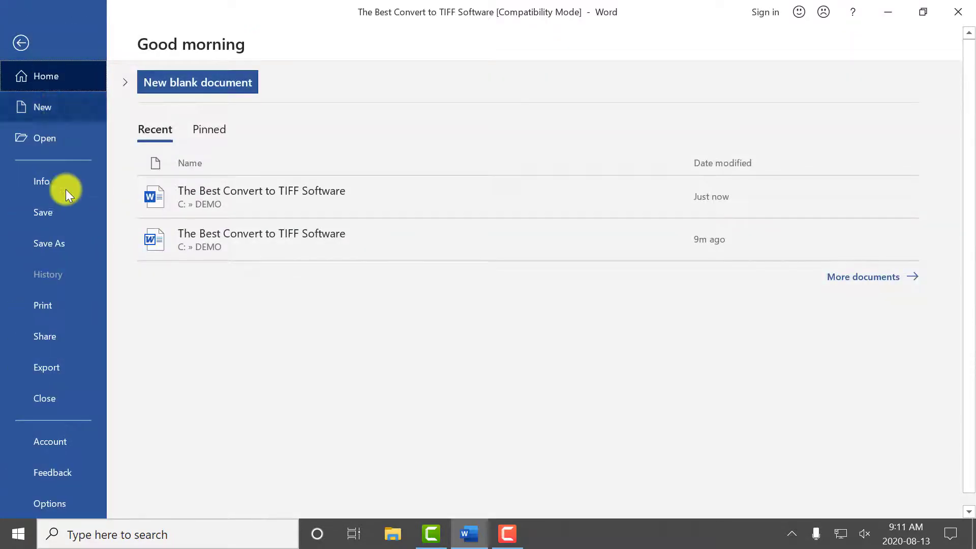
left_click(72, 307)
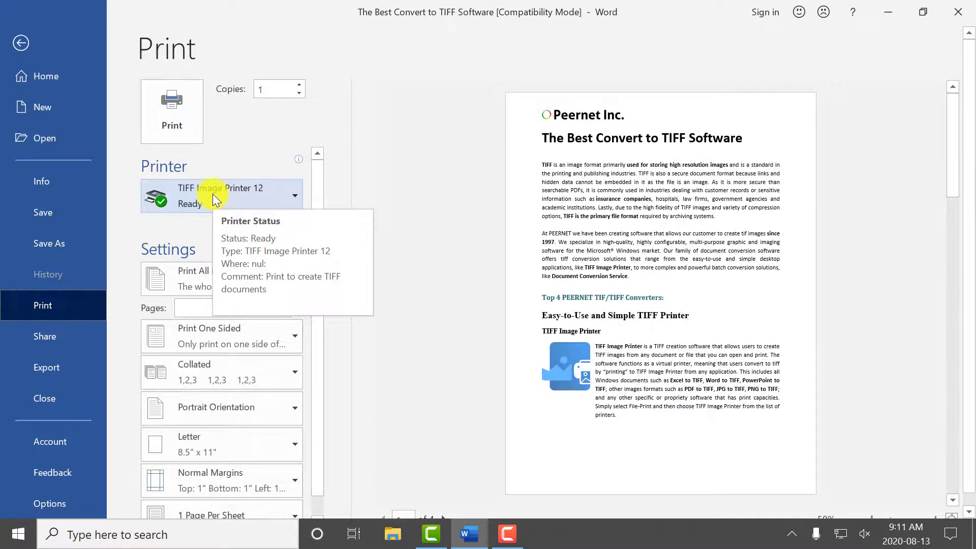
left_click(191, 125)
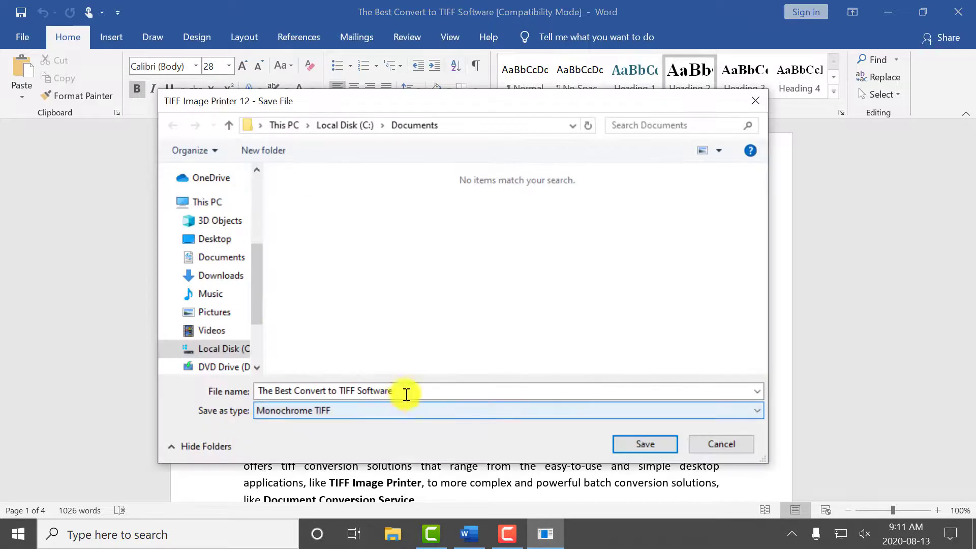
left_click(460, 130)
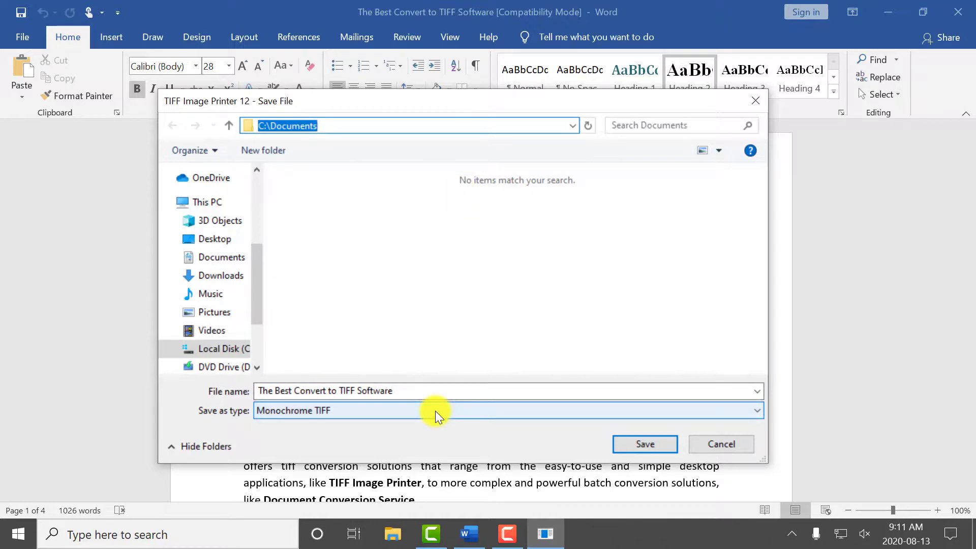
left_click(662, 445)
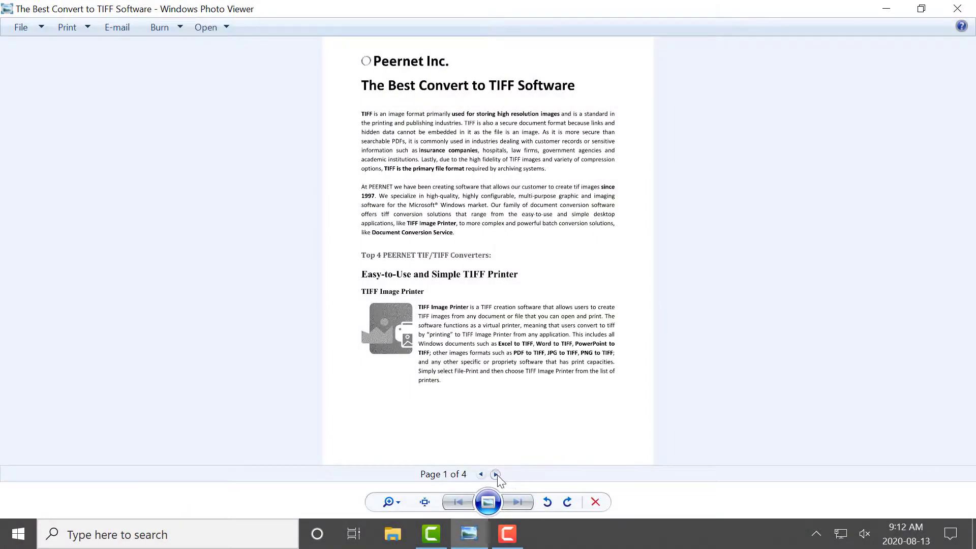
Page through the created TIFF in Windows Photo Viewer to its last page and return to the first page
left_click(495, 474)
left_click(496, 475)
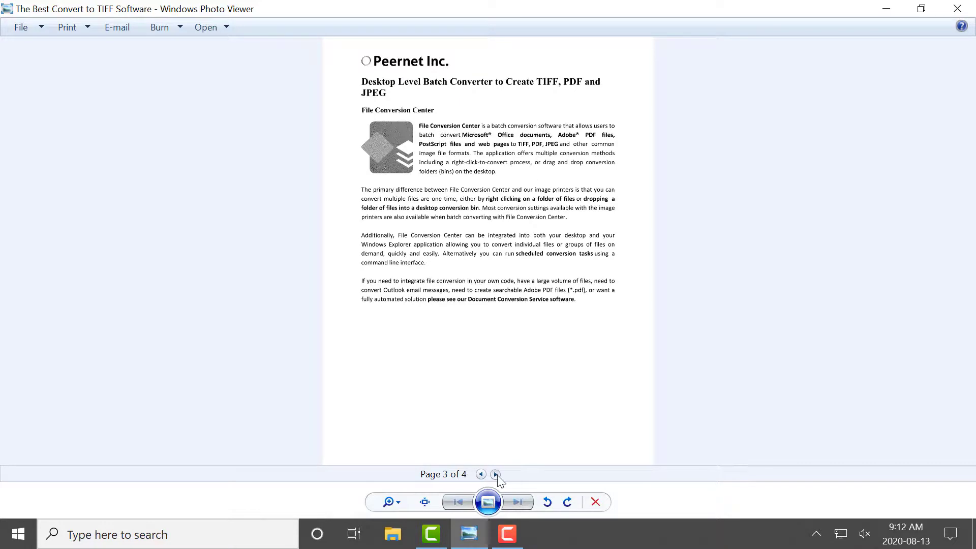
left_click(495, 475)
left_click(484, 475)
left_click(483, 475)
left_click(484, 475)
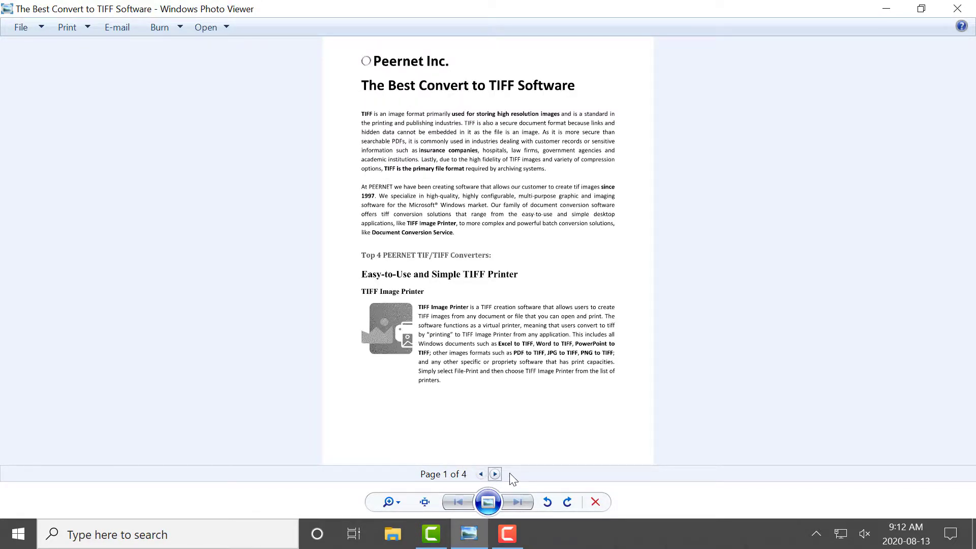